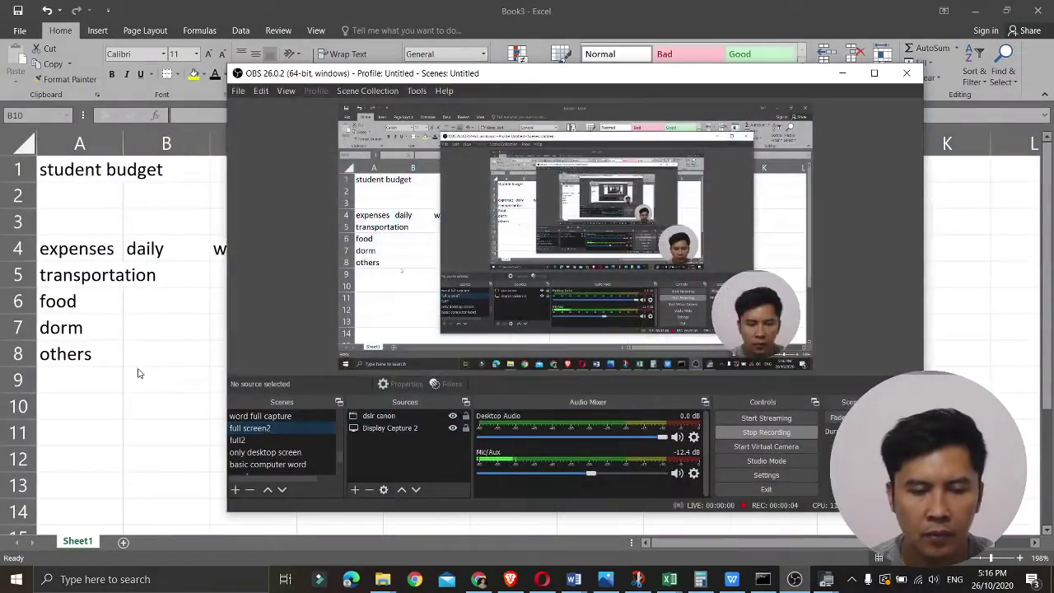
- Bring the Excel student budget sheet in front of the OBS window
left_click(156, 404)
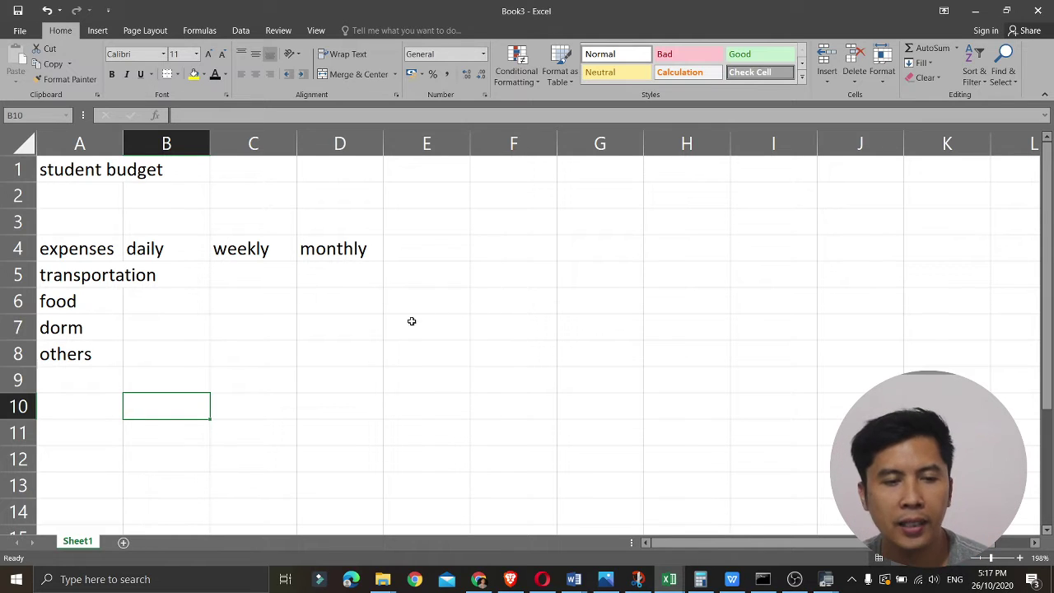
left_click(62, 168)
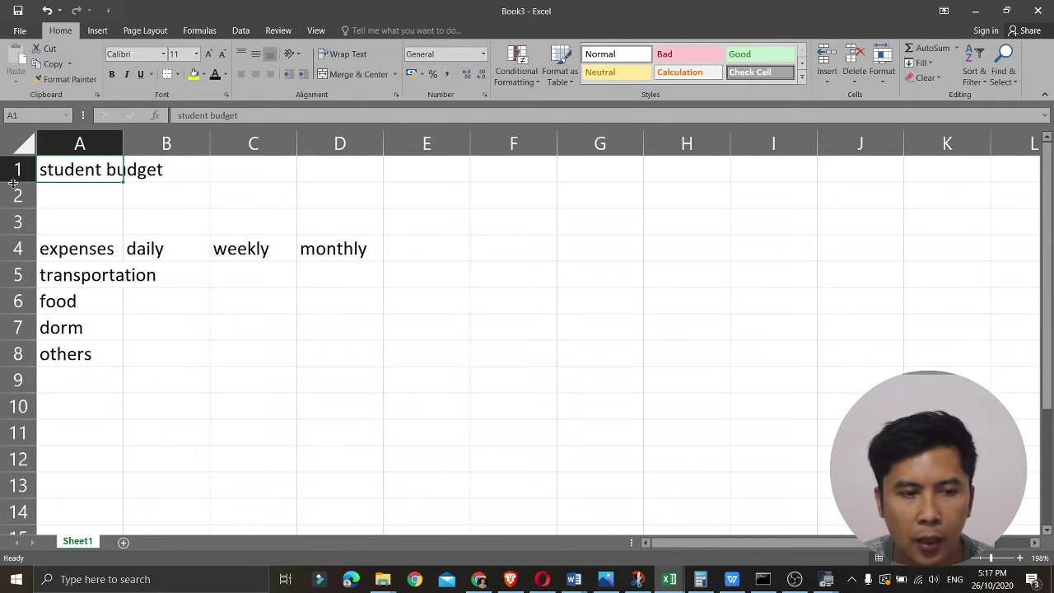
left_click(185, 167)
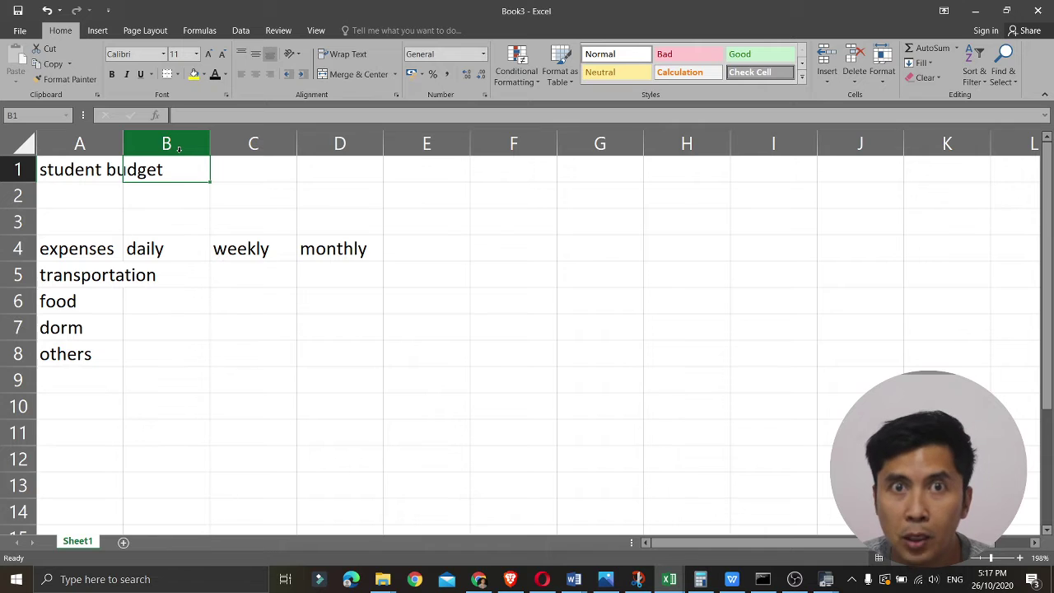
left_click(97, 169)
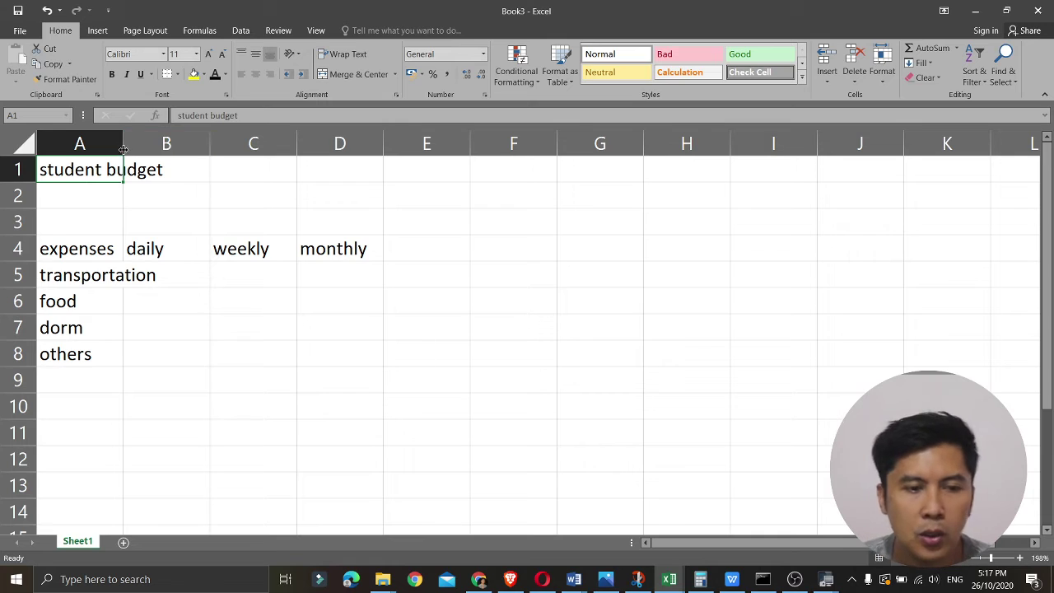
left_click(360, 165)
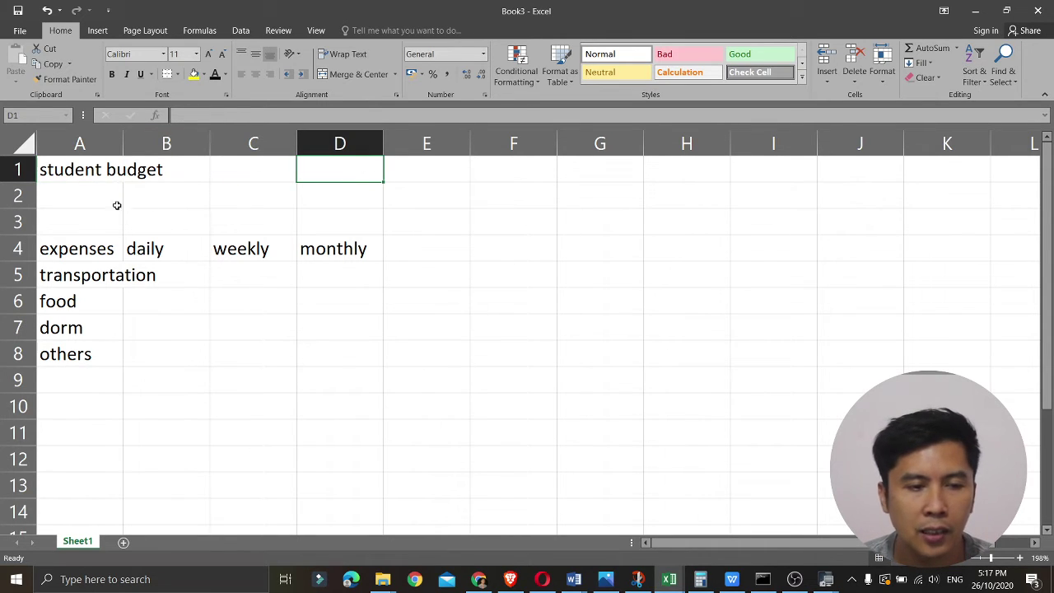
left_click(75, 169)
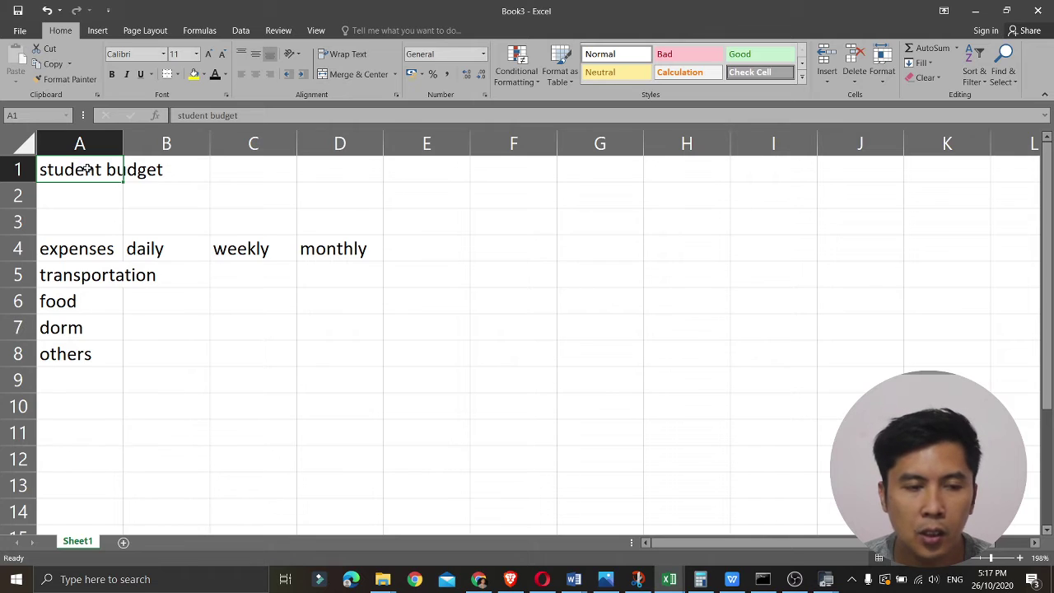
- Merge and center A1:D1 so the 'student budget' title spans columns A through D
left_click_drag(83, 169, 355, 168)
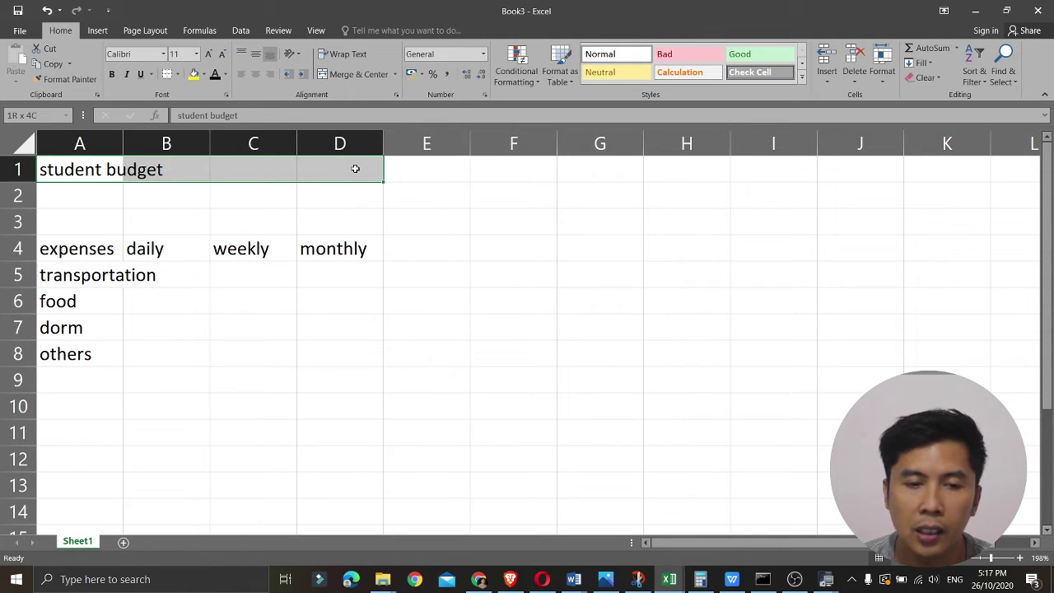
left_click_drag(355, 168, 352, 169)
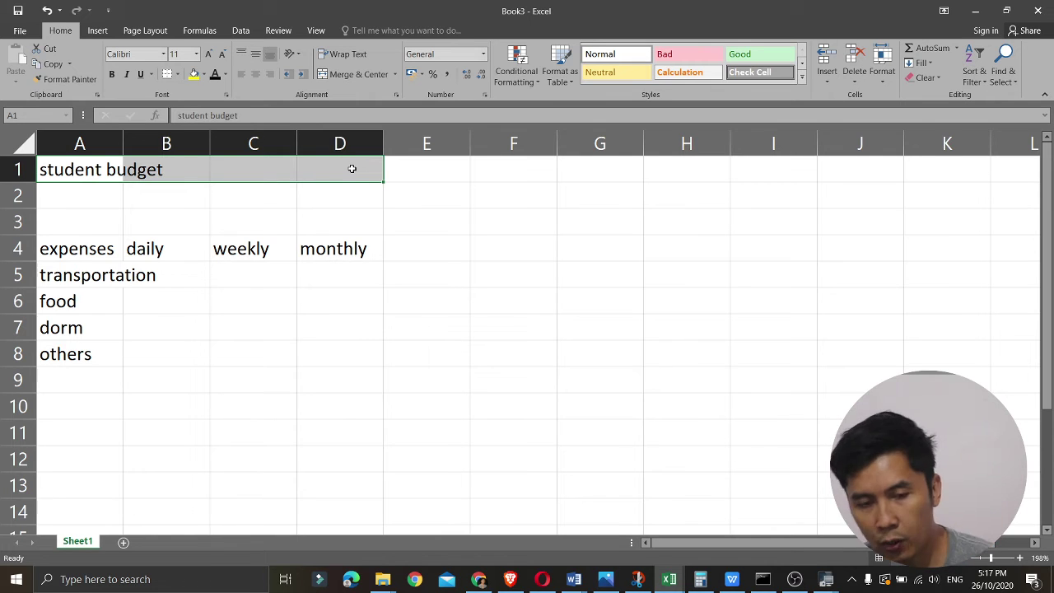
left_click(354, 76)
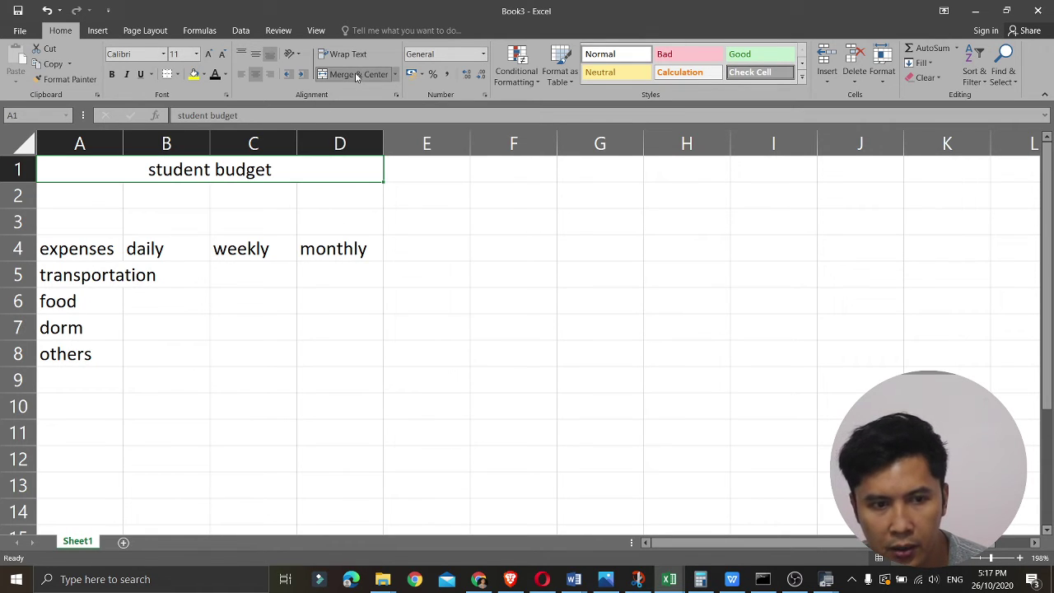
left_click(396, 74)
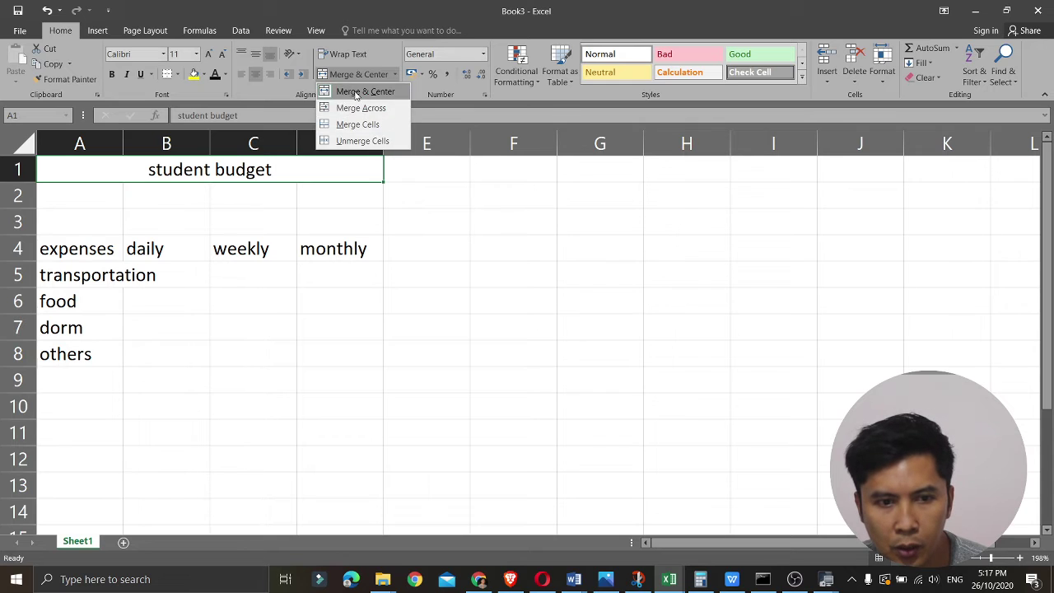
left_click(356, 93)
left_click(395, 74)
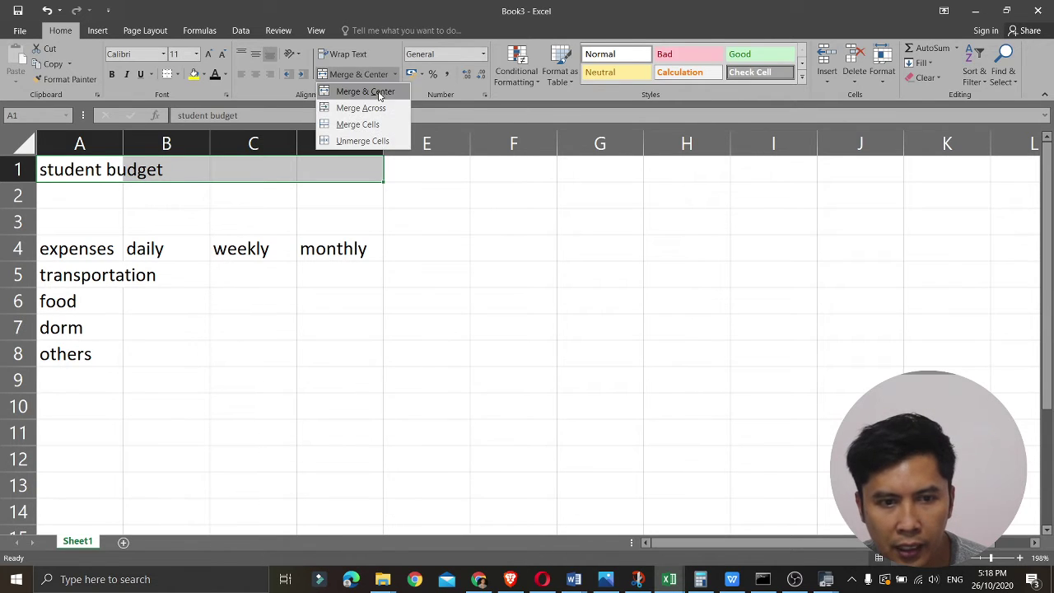
left_click(375, 93)
left_click(286, 215)
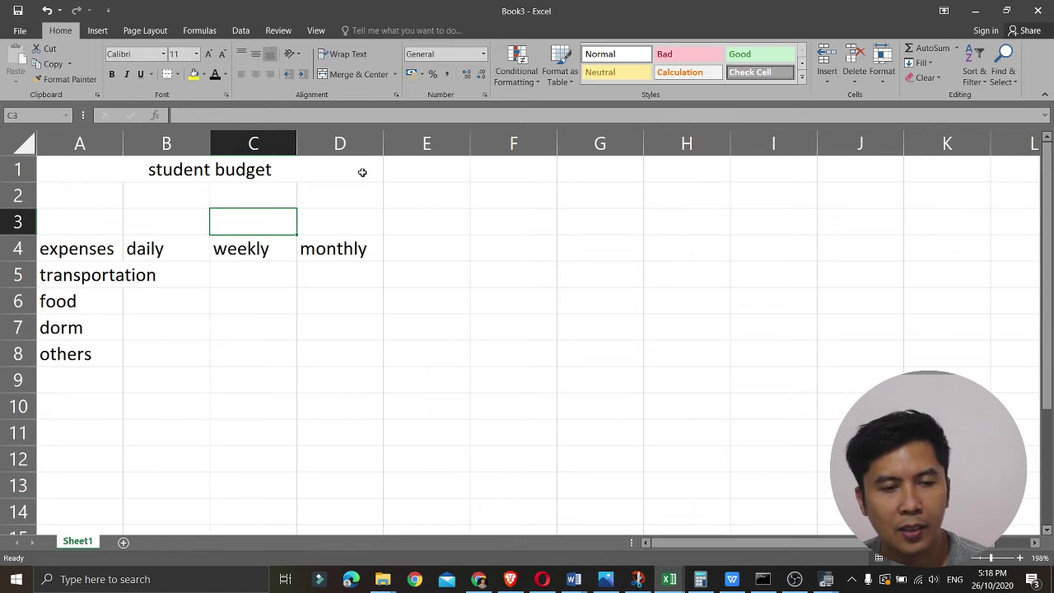
- Widen column A to about 14.33 so 'transportation' fits
left_click(98, 248)
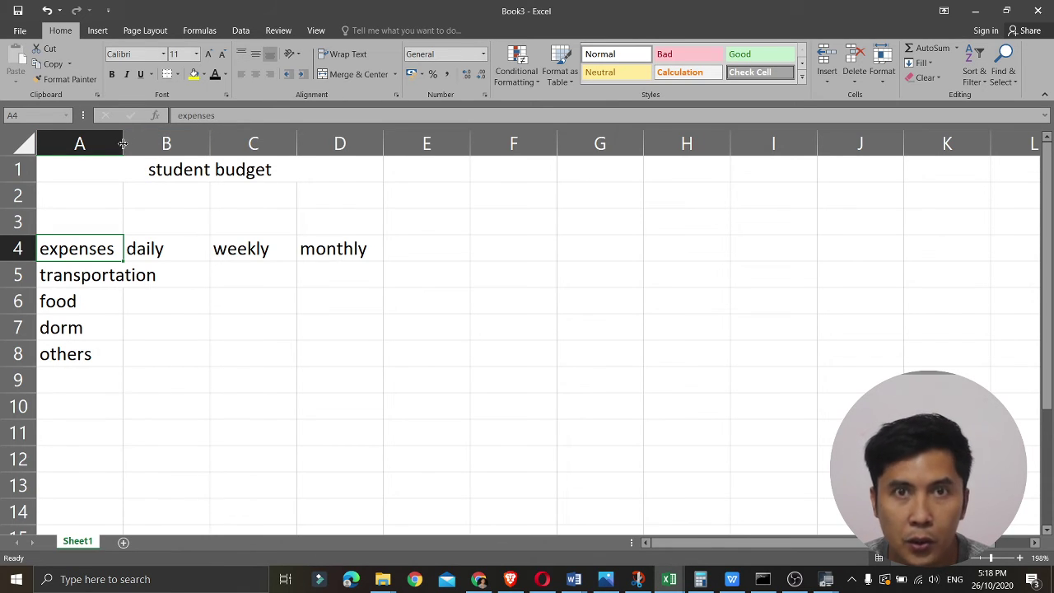
left_click_drag(122, 143, 184, 158)
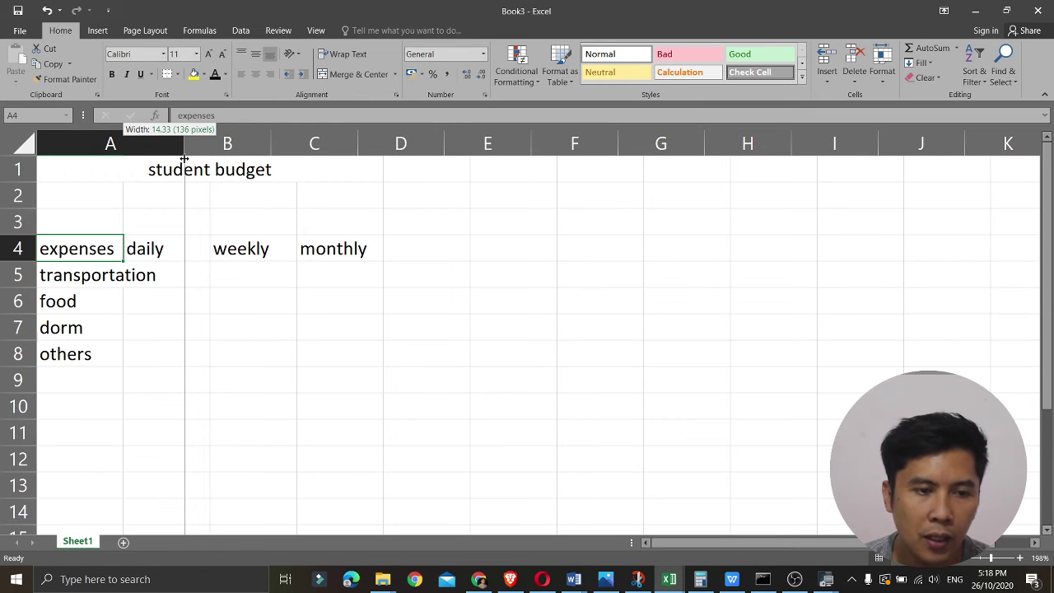
left_click_drag(184, 158, 184, 158)
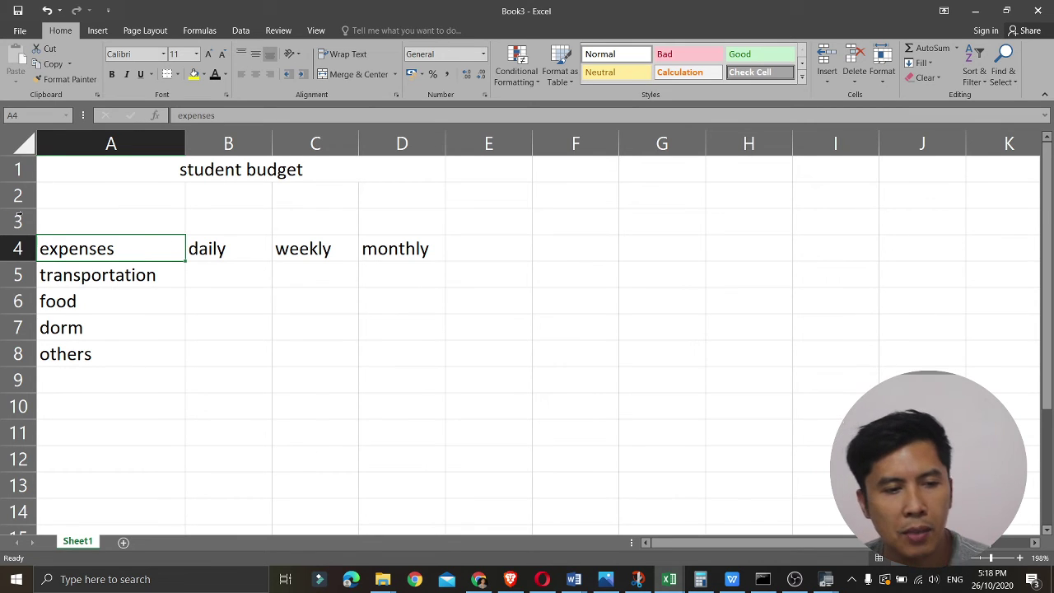
- Make row 2 taller to add space below the title
left_click_drag(20, 208, 20, 227)
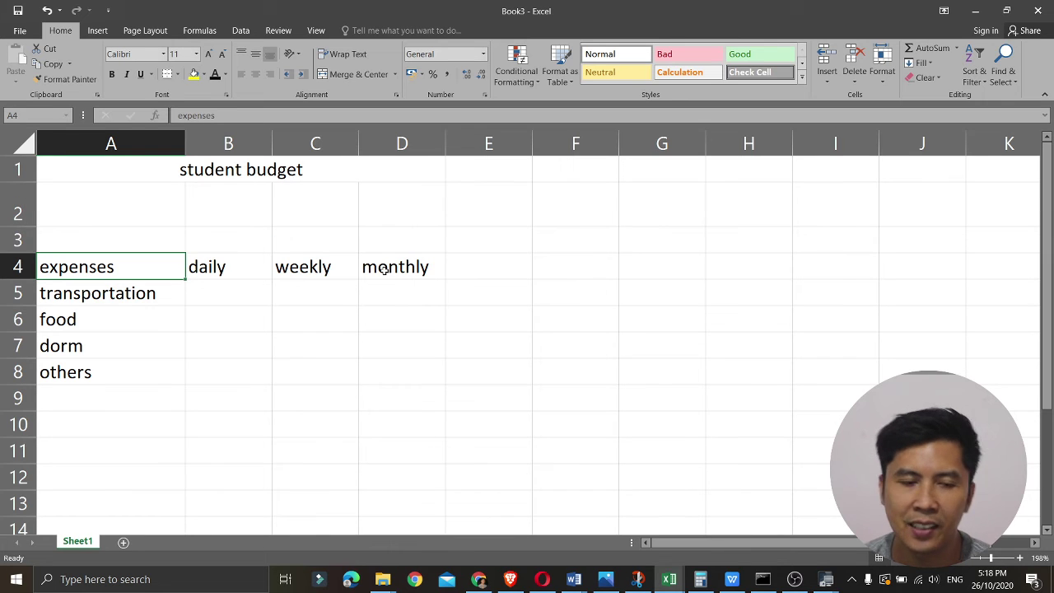
left_click(199, 379)
left_click(115, 268)
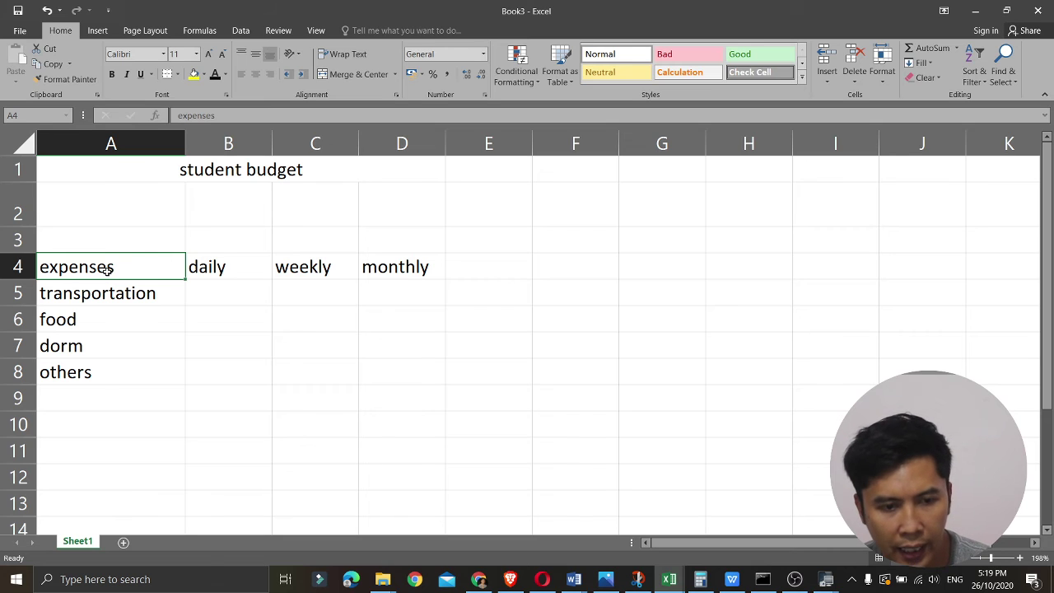
- Apply All Borders to the expenses table A4:D8
mouse_move(139, 266)
left_mouse_down()
mouse_move(370, 329)
mouse_move(389, 373)
mouse_move(545, 357)
mouse_move(416, 371)
left_mouse_up()
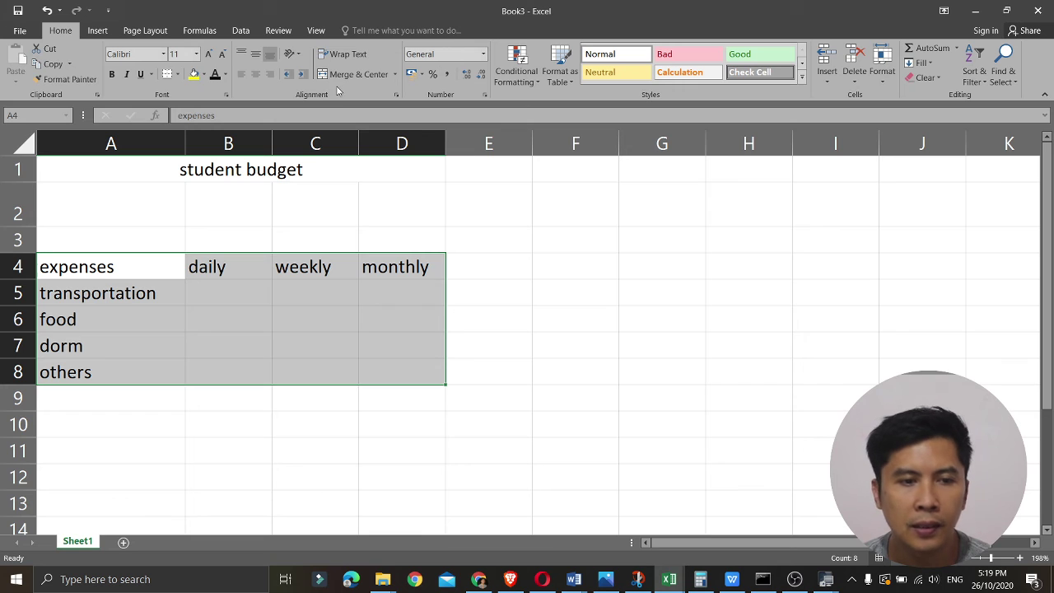
left_click(177, 76)
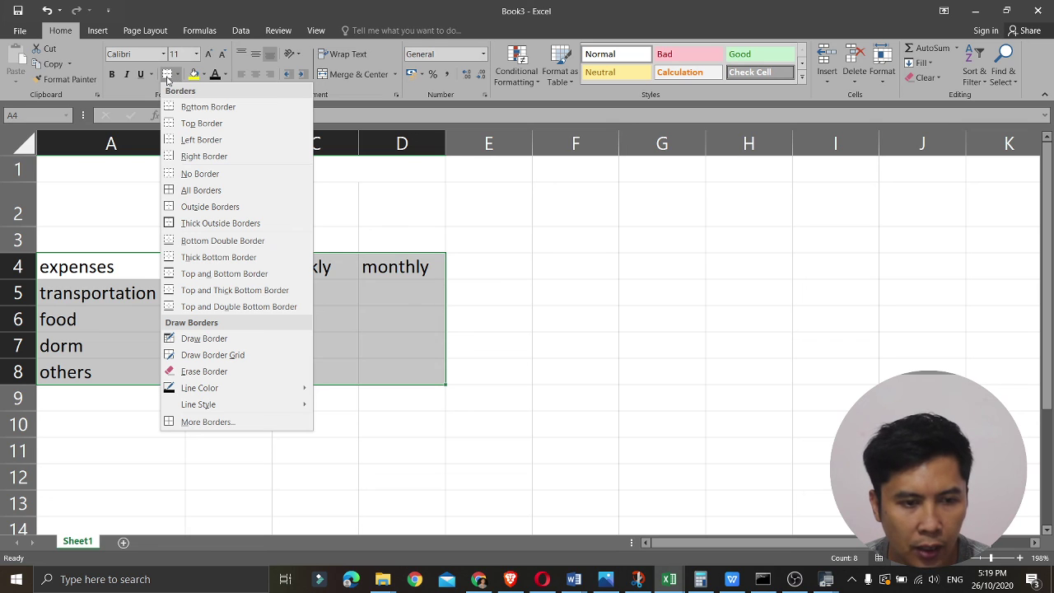
left_click(217, 191)
left_click(324, 337)
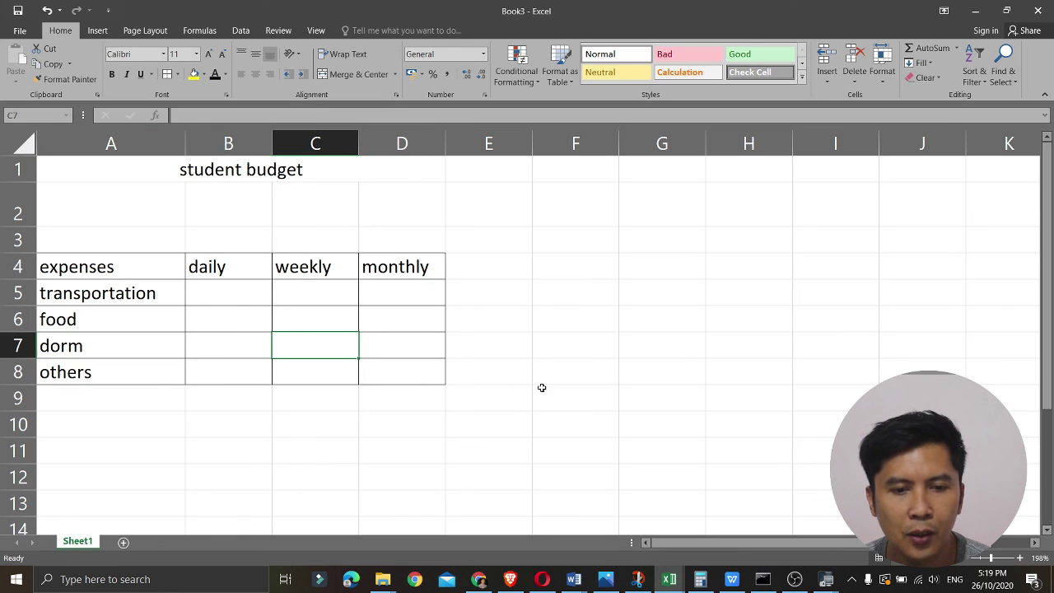